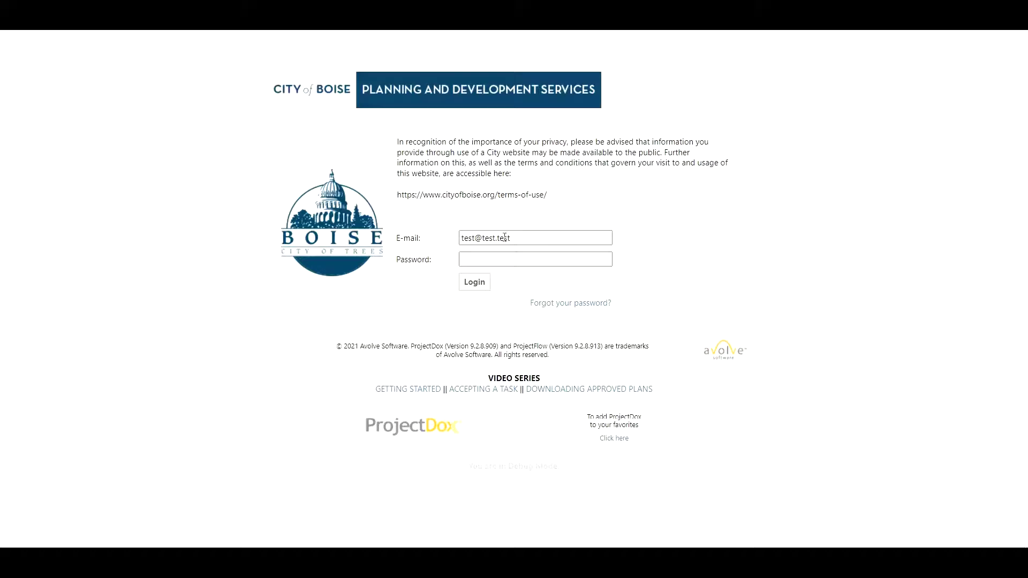
Sign in to the ePlanReview applicant portal with the account password
{"action": "left_click", "coordinate": [509, 261]}
{"action": "left_click", "coordinate": [510, 261]}
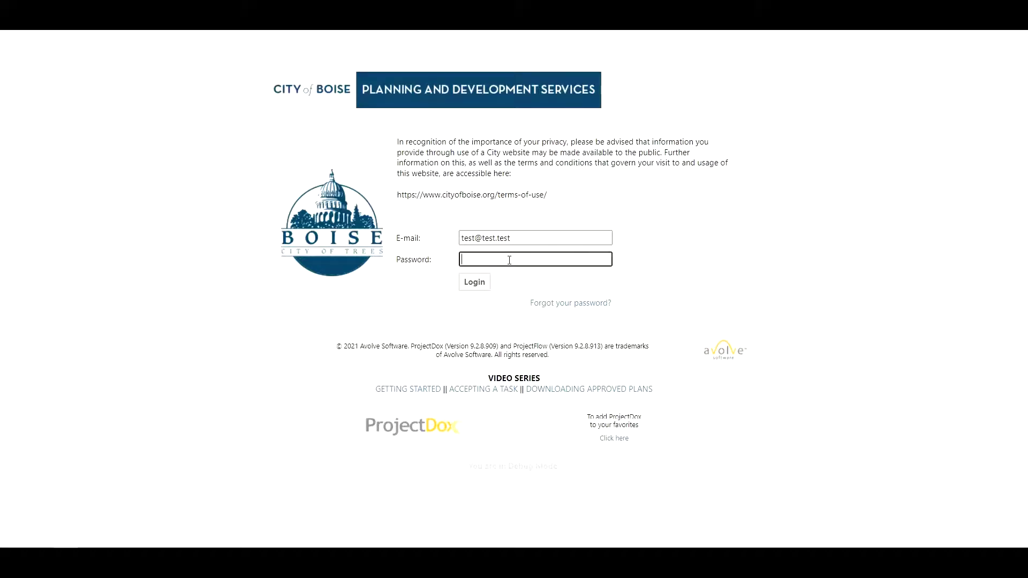
{"action": "type", "text": "••••••••••"}
{"action": "key", "text": "Return"}
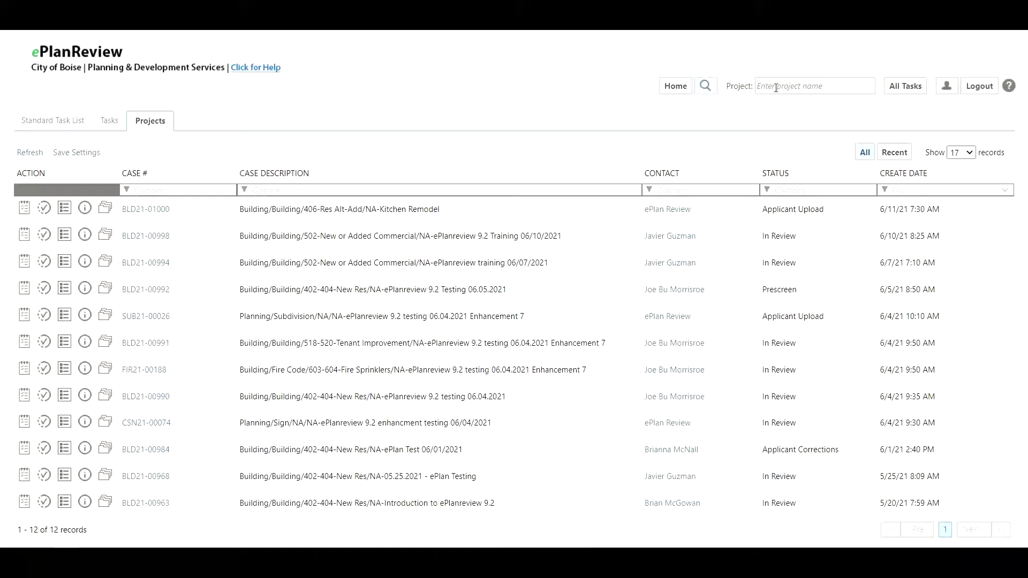
{"action": "left_click", "coordinate": [815, 85]}
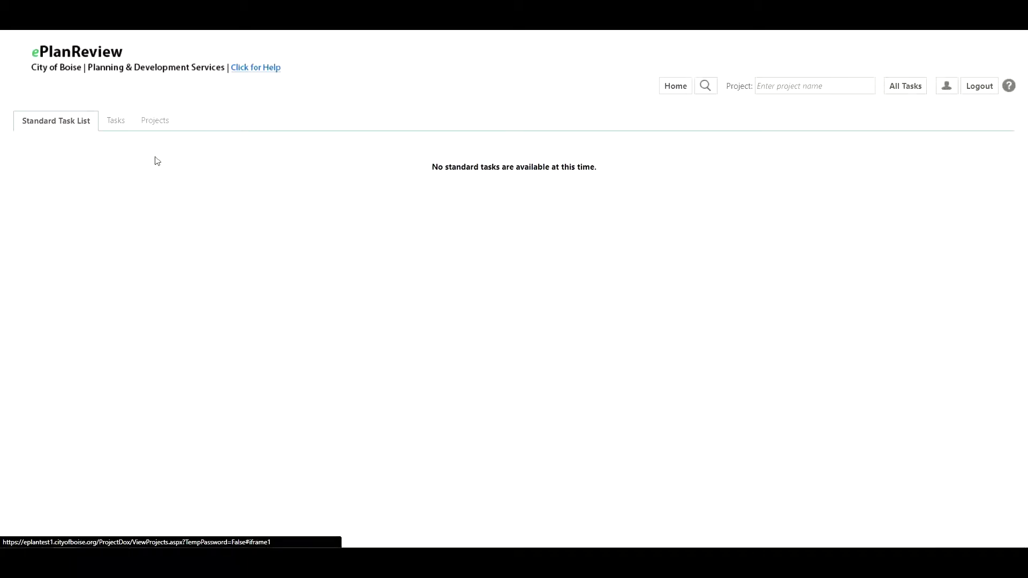
{"action": "left_click", "coordinate": [116, 124]}
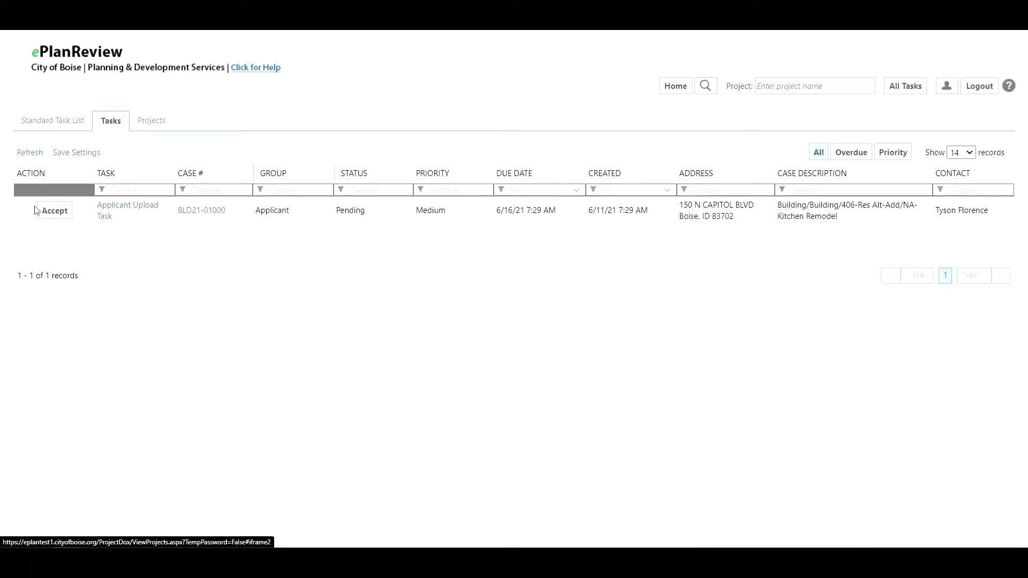
{"action": "left_click", "coordinate": [153, 122]}
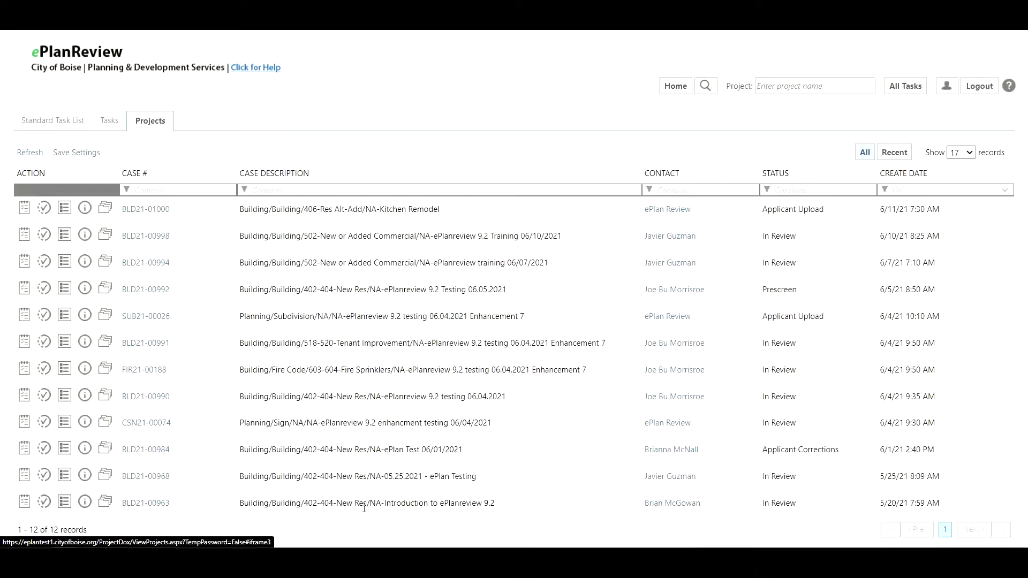
Hide the Contact column with the Column Chooser, then show it again
{"action": "left_click", "coordinate": [230, 181]}
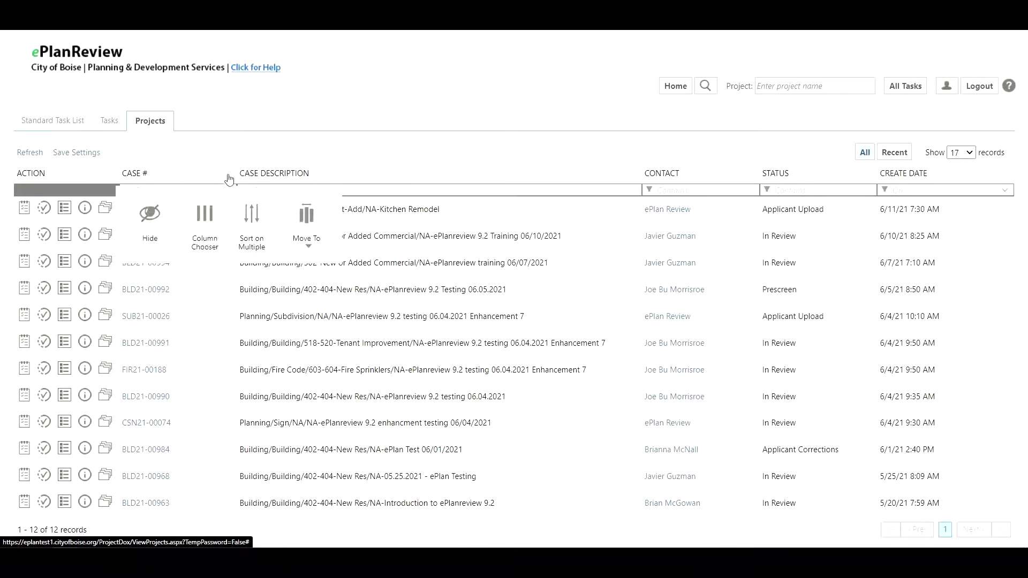
{"action": "left_click", "coordinate": [206, 249]}
{"action": "left_click", "coordinate": [412, 295]}
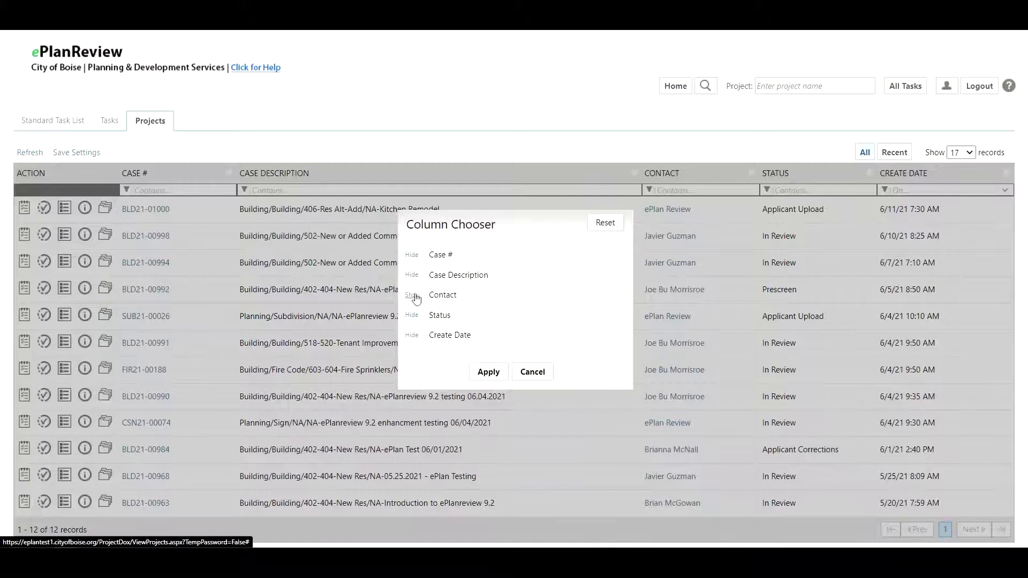
{"action": "left_click", "coordinate": [489, 372]}
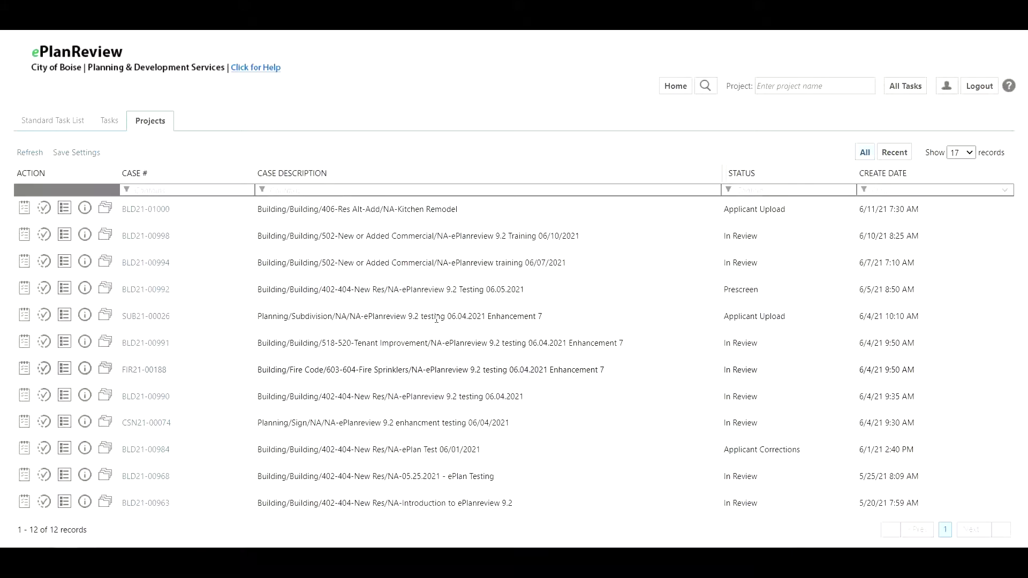
{"action": "left_click", "coordinate": [248, 178]}
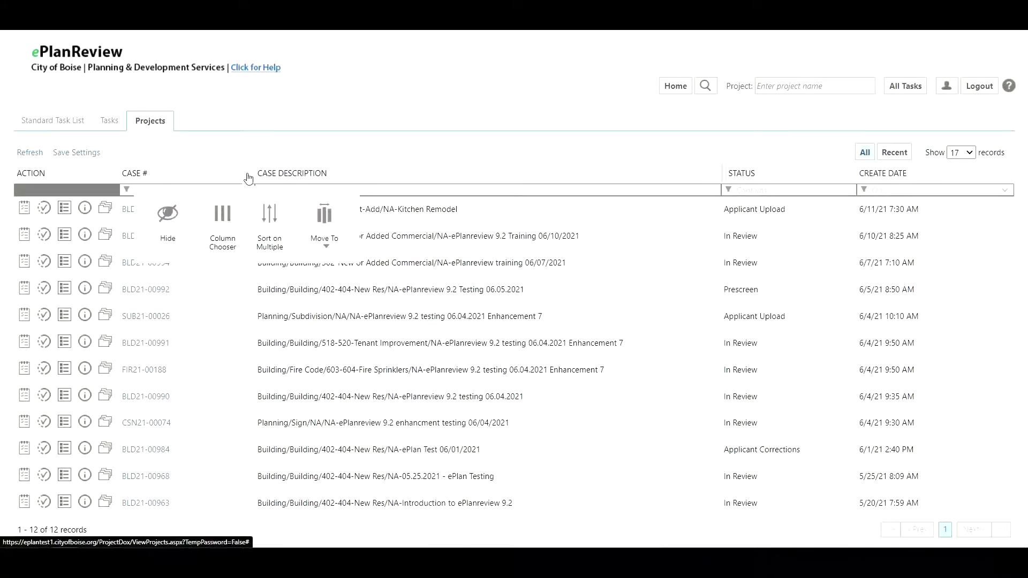
{"action": "left_click", "coordinate": [232, 235]}
{"action": "left_click", "coordinate": [413, 295]}
{"action": "left_click", "coordinate": [489, 372]}
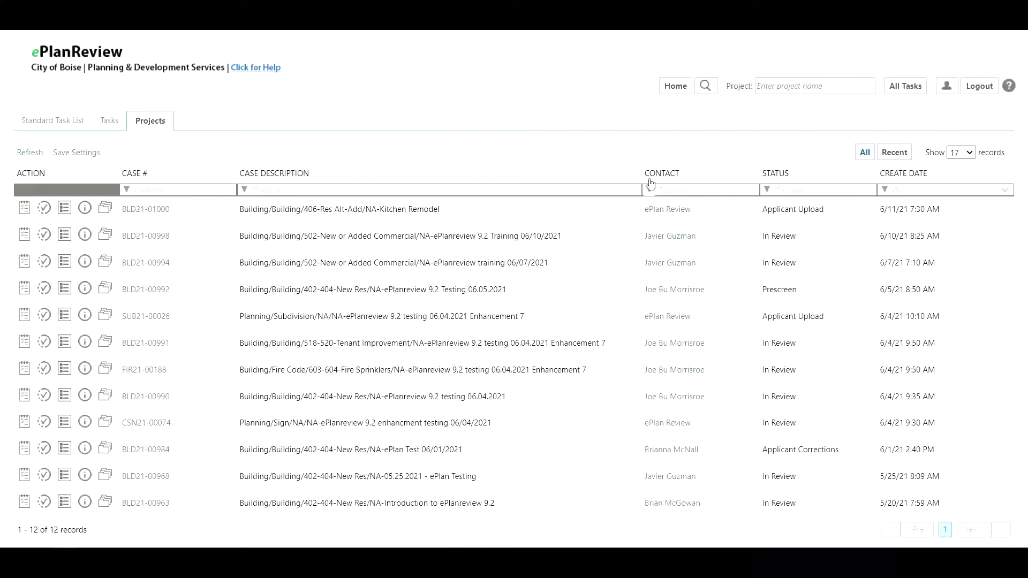
Move the Case Description column left so it sits ahead of Case #
{"action": "left_click", "coordinate": [633, 180]}
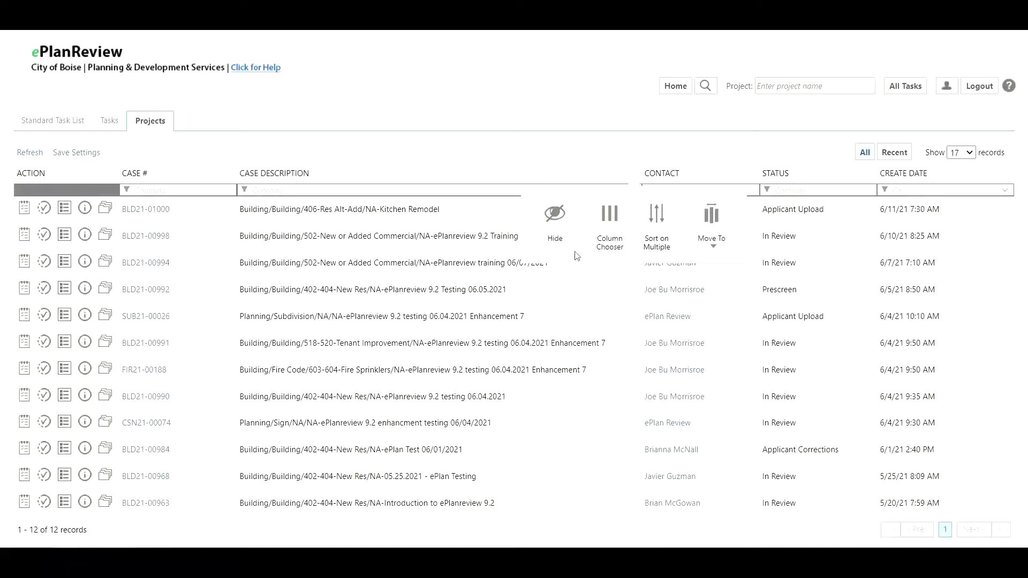
{"action": "left_click", "coordinate": [720, 249]}
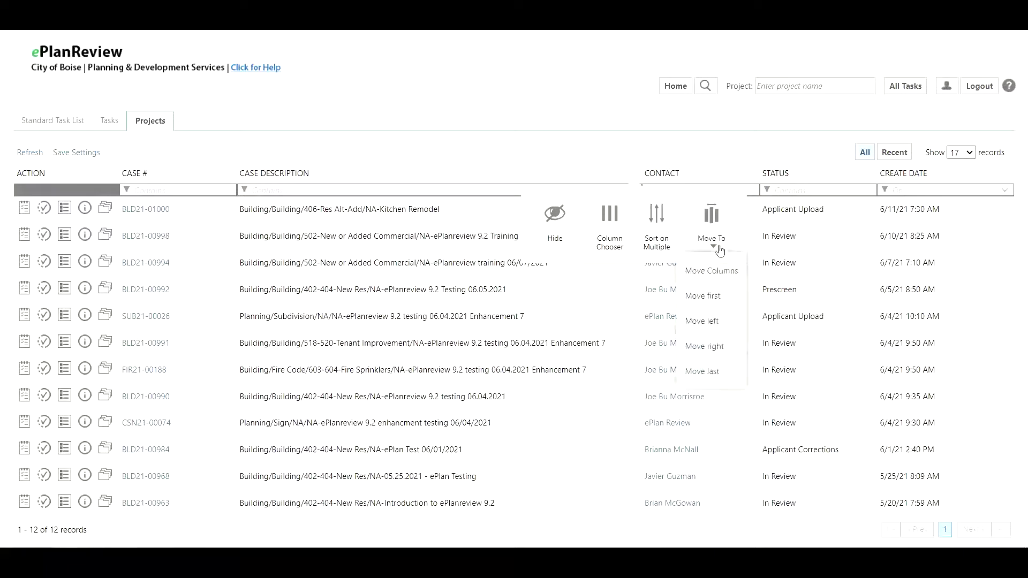
{"action": "left_click", "coordinate": [728, 331]}
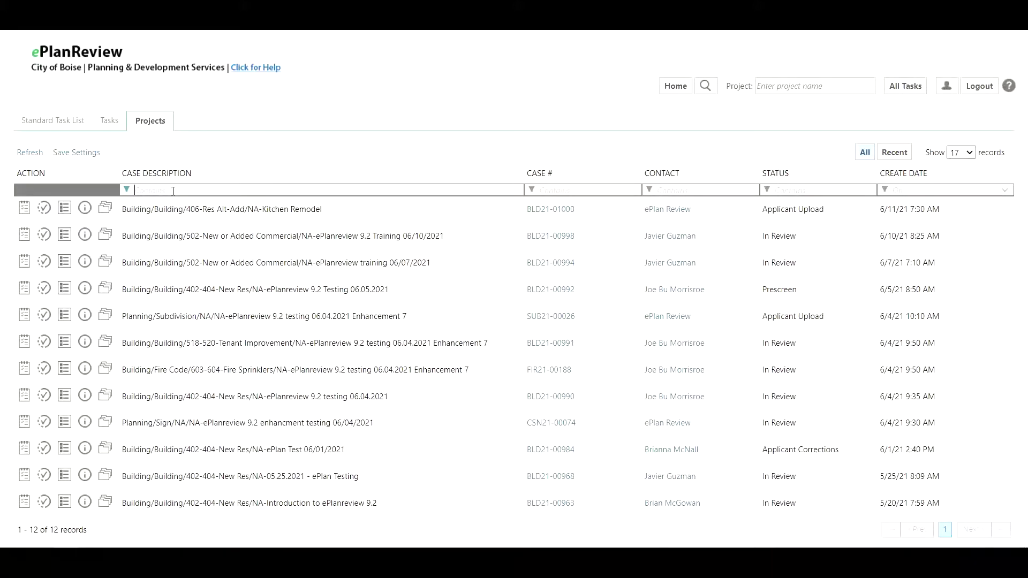
{"action": "type", "text": "Remodel"}
{"action": "key", "text": "Return"}
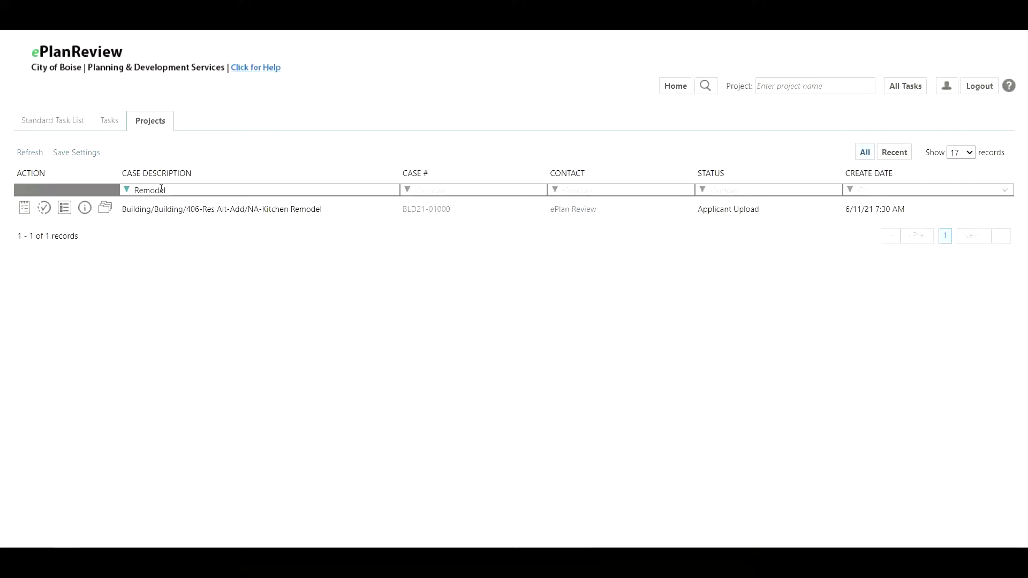
{"action": "left_click_drag", "start_coordinate": [164, 190], "coordinate": [99, 185]}
{"action": "key", "text": "BackSpace"}
{"action": "key", "text": "Return"}
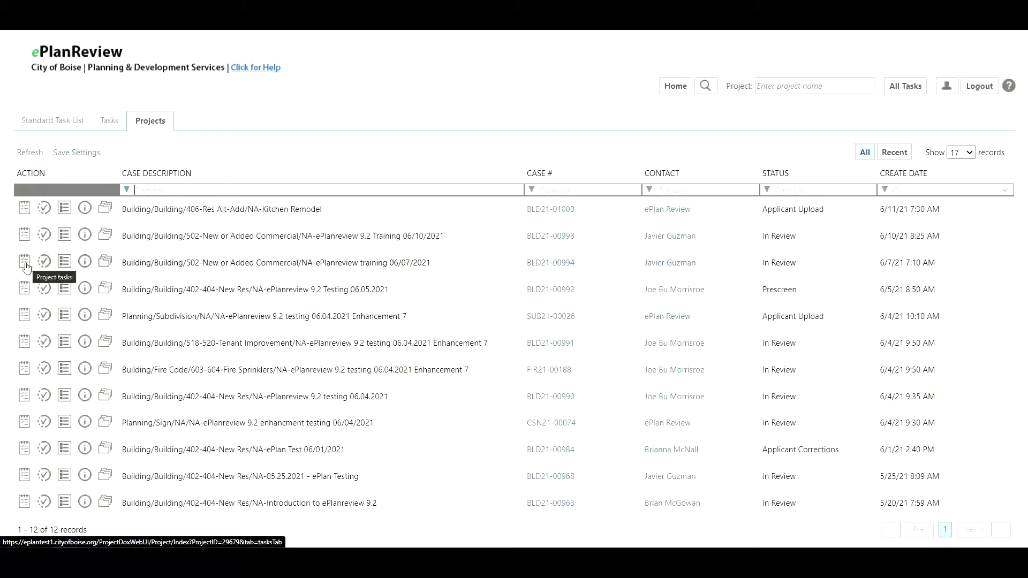
View the files of case BLD21-00994, then return to the Projects list
{"action": "left_click", "coordinate": [106, 268]}
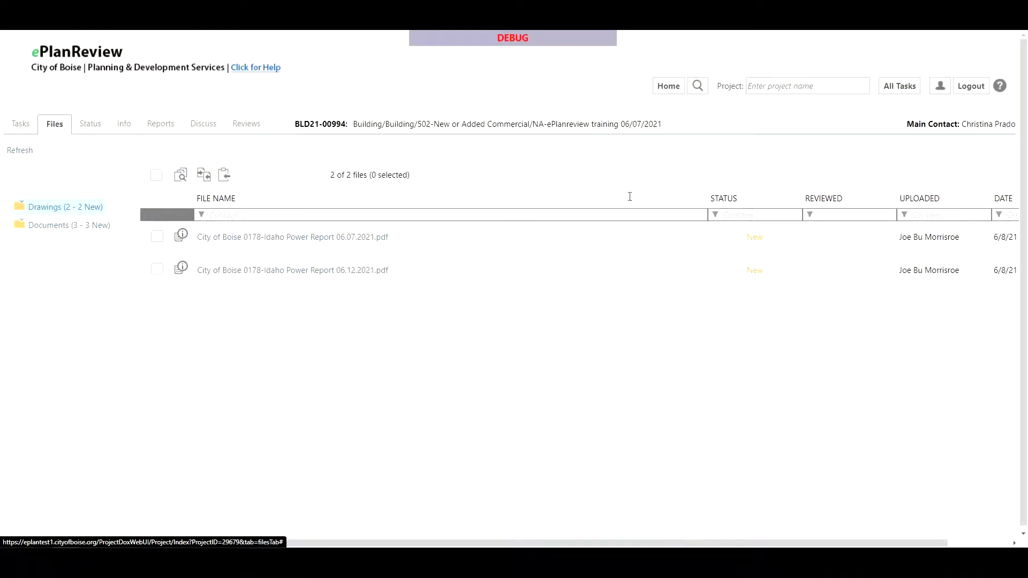
{"action": "left_click", "coordinate": [667, 92]}
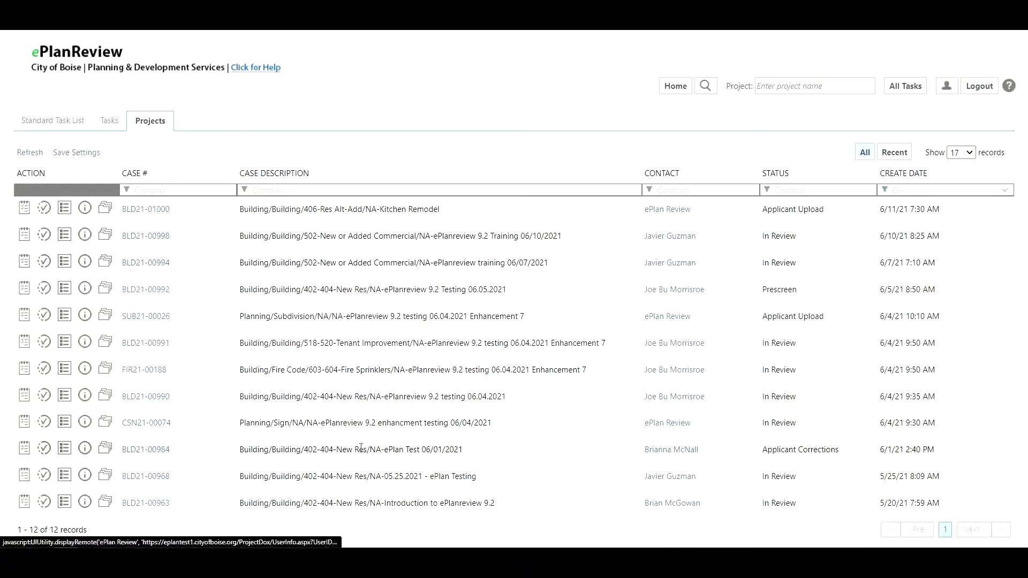
{"action": "left_click", "coordinate": [84, 262]}
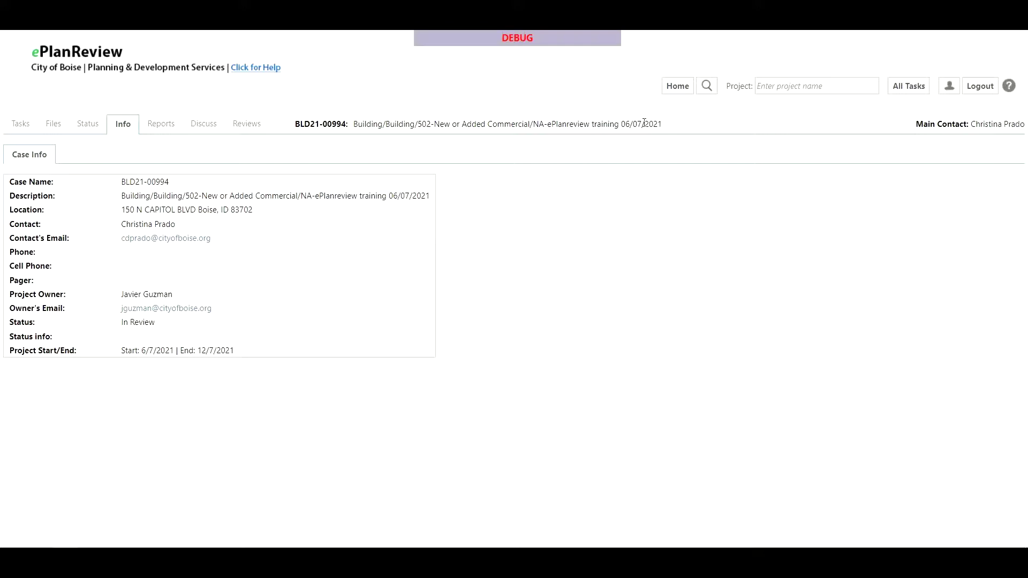
{"action": "left_click", "coordinate": [674, 90]}
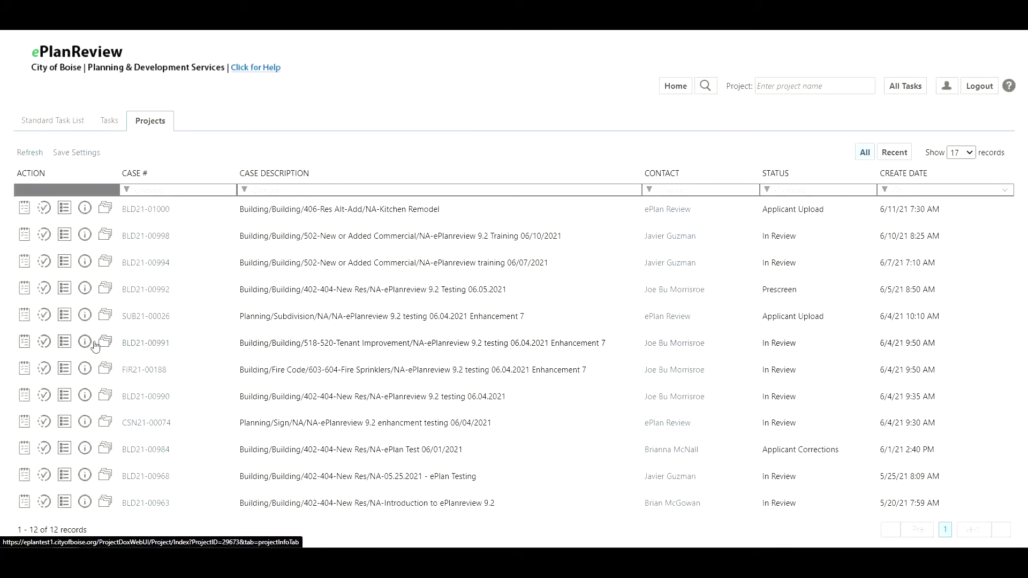
Browse the 14 reports available for case BLD21-00994, then return to the Projects list
{"action": "left_click", "coordinate": [65, 268]}
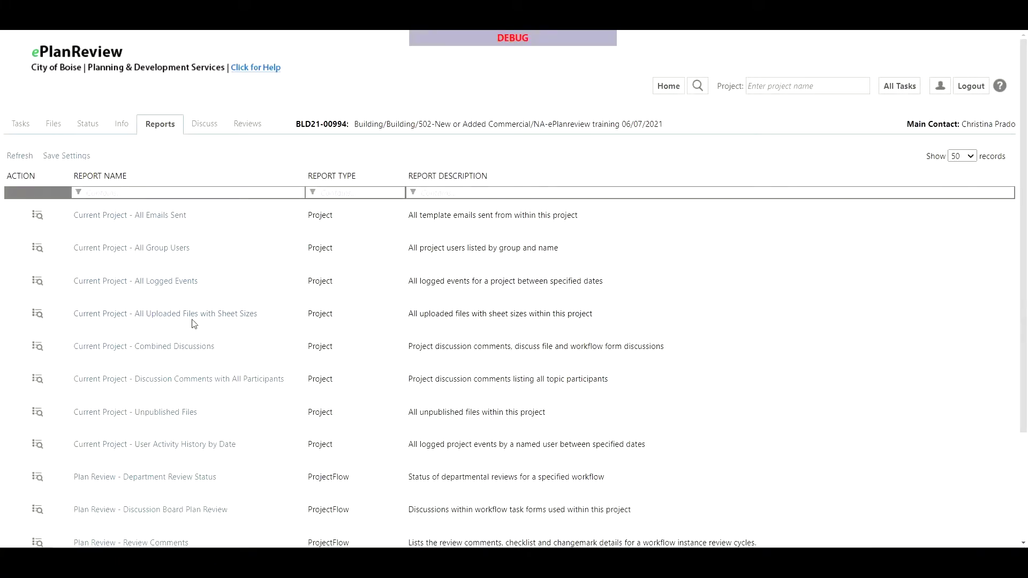
{"action": "scroll", "coordinate": [198, 328], "scroll_direction": "down", "scroll_amount": 3}
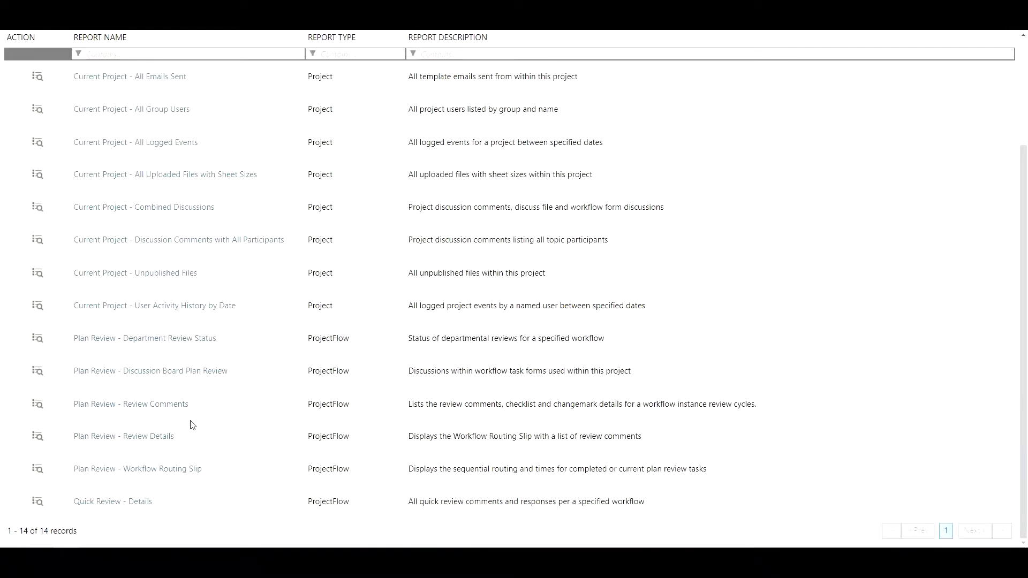
{"action": "scroll", "coordinate": [193, 425], "scroll_direction": "up", "scroll_amount": 3}
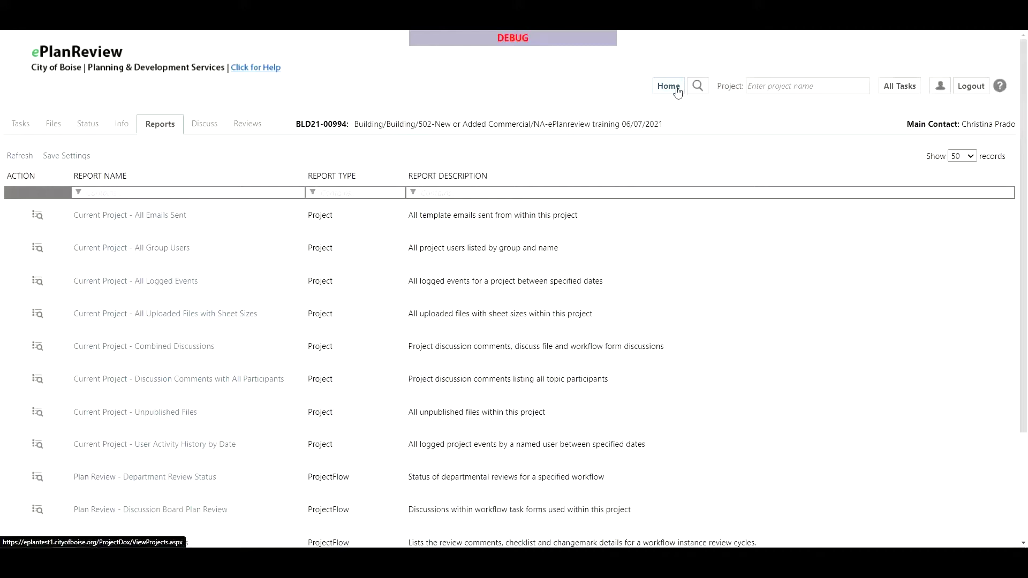
{"action": "left_click", "coordinate": [678, 93]}
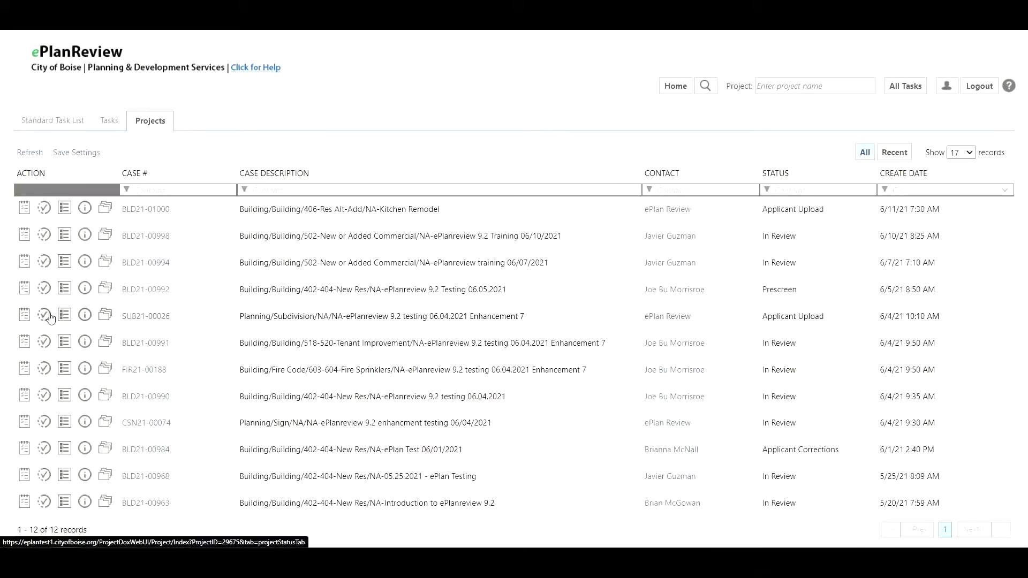
Review BLD21-00994's status down to its five non-completed tasks and launch the Workflow Routing Slip report
{"action": "left_click", "coordinate": [44, 264]}
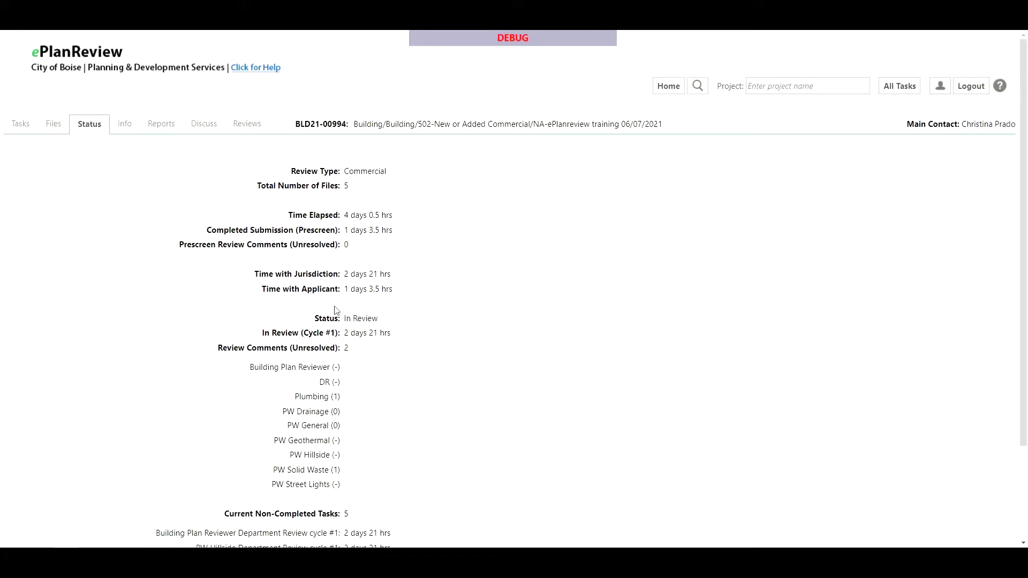
{"action": "scroll", "coordinate": [336, 311], "scroll_direction": "down", "scroll_amount": 1}
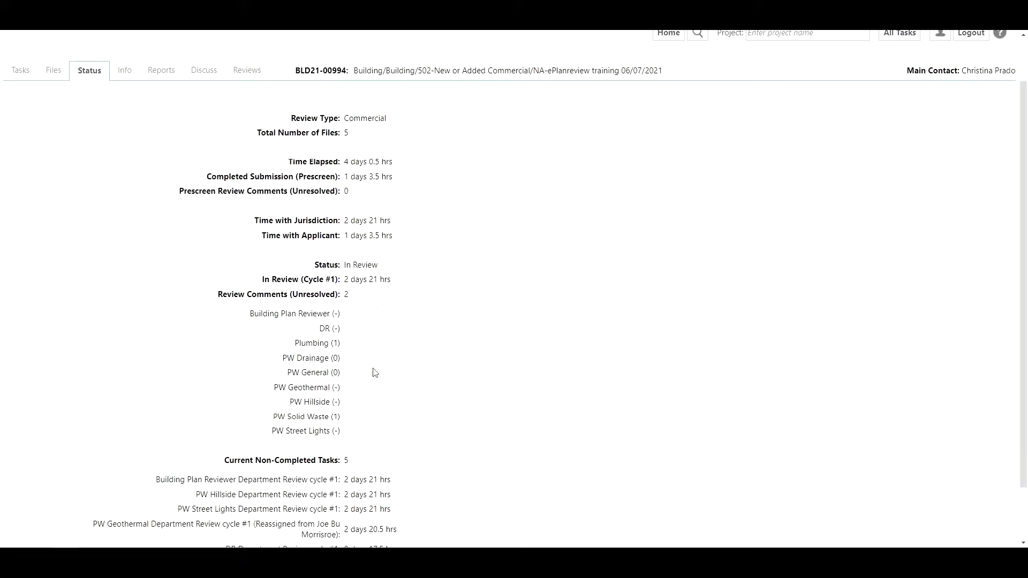
{"action": "scroll", "coordinate": [366, 365], "scroll_direction": "down", "scroll_amount": 1}
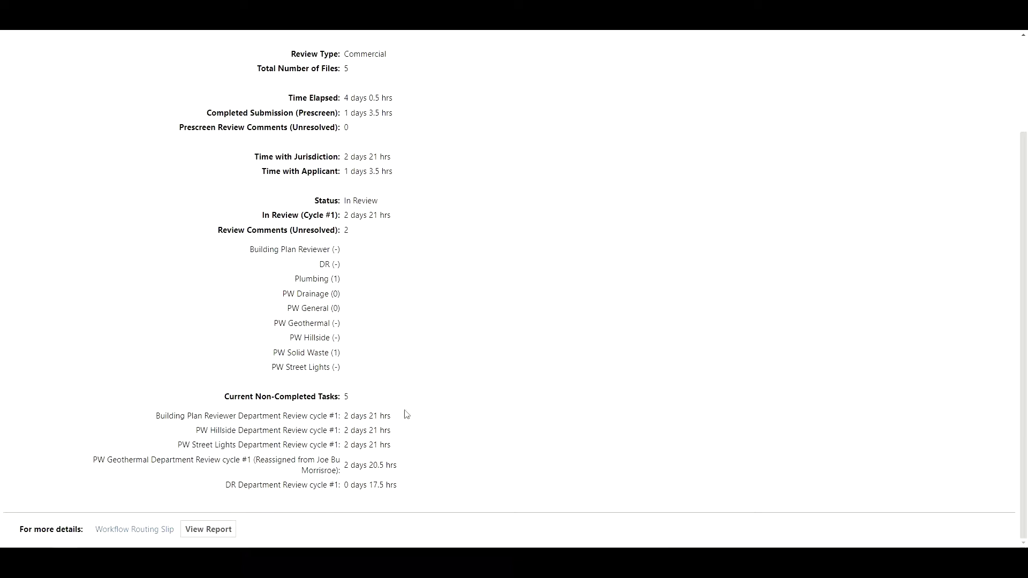
{"action": "left_click", "coordinate": [144, 532]}
Read through the Workflow Routing Slip report, check its export formats, then close the viewer
{"action": "left_click_drag", "start_coordinate": [331, 5], "coordinate": [558, 35]}
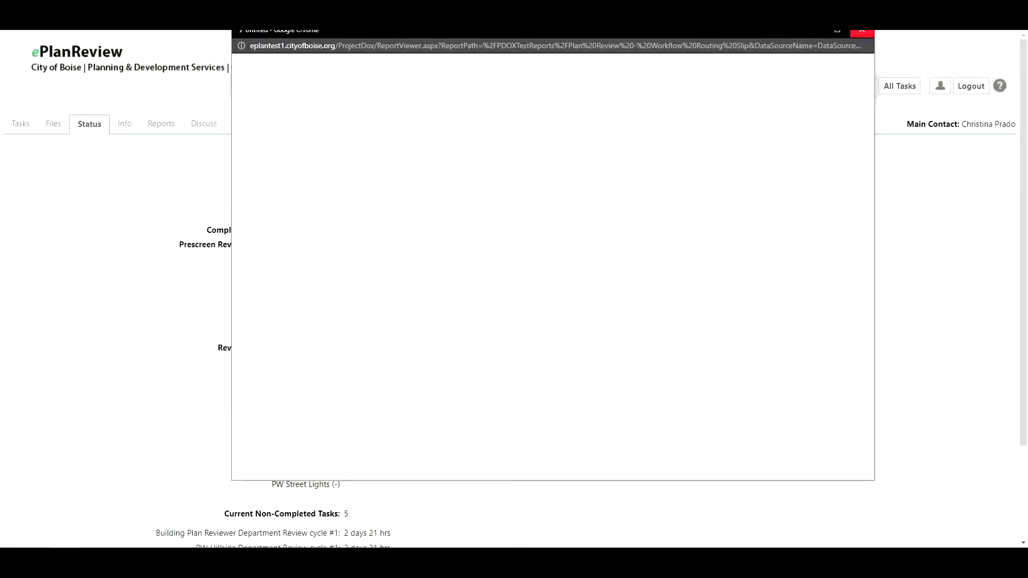
{"action": "scroll", "coordinate": [937, 177], "scroll_direction": "down", "scroll_amount": 3}
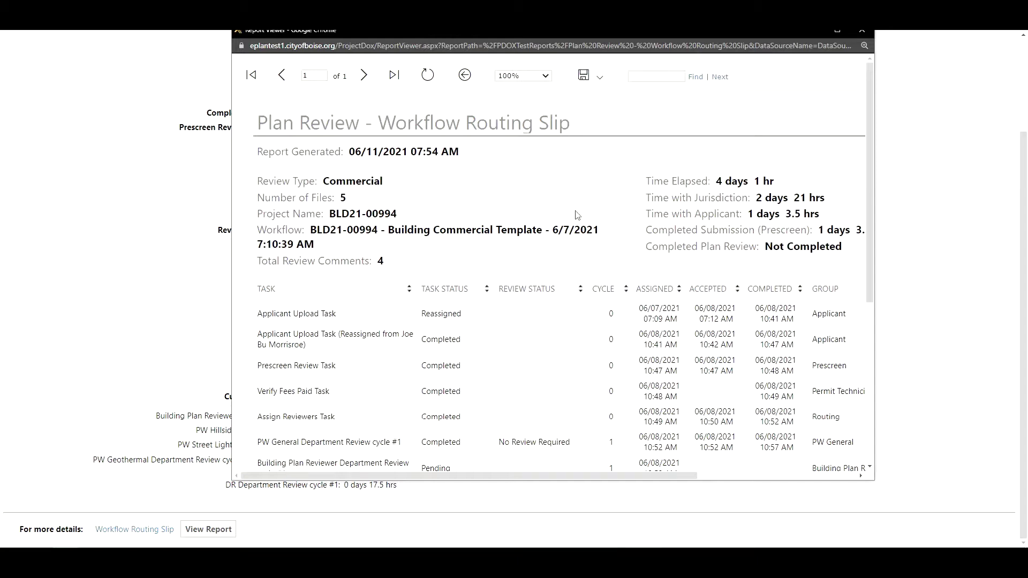
{"action": "scroll", "coordinate": [577, 214], "scroll_direction": "down", "scroll_amount": 5}
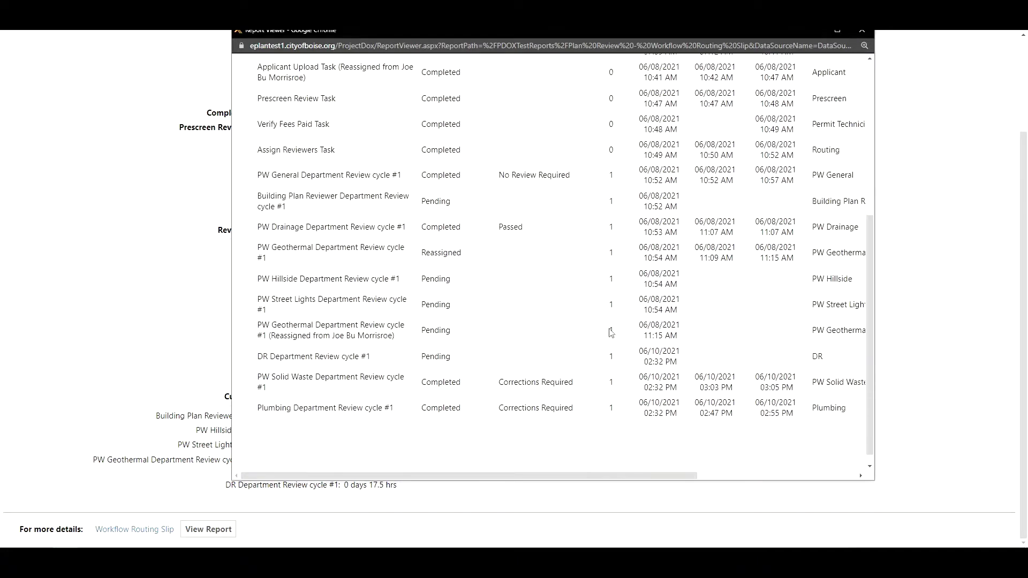
{"action": "scroll", "coordinate": [601, 364], "scroll_direction": "up", "scroll_amount": 2}
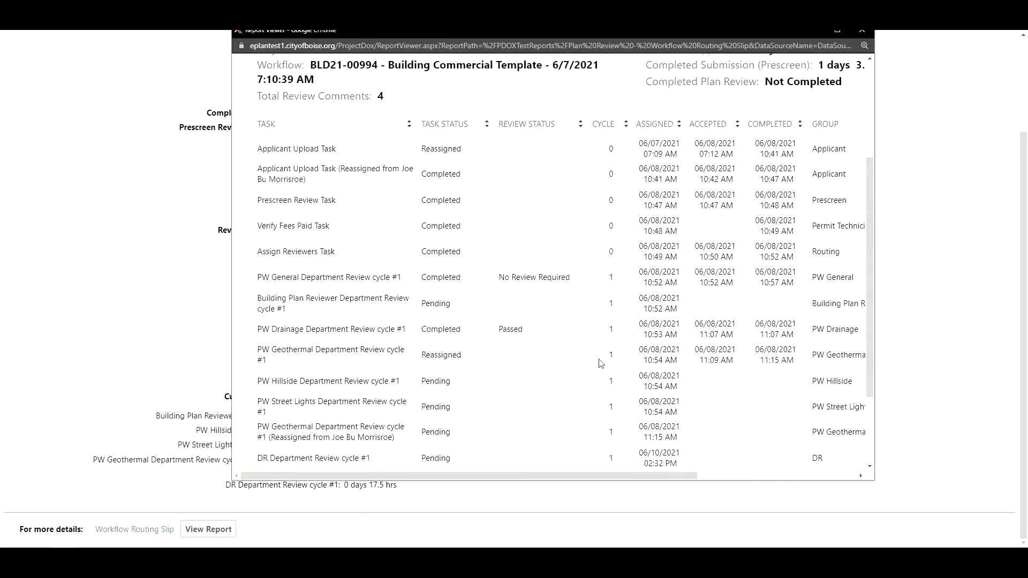
{"action": "scroll", "coordinate": [588, 360], "scroll_direction": "up", "scroll_amount": 3}
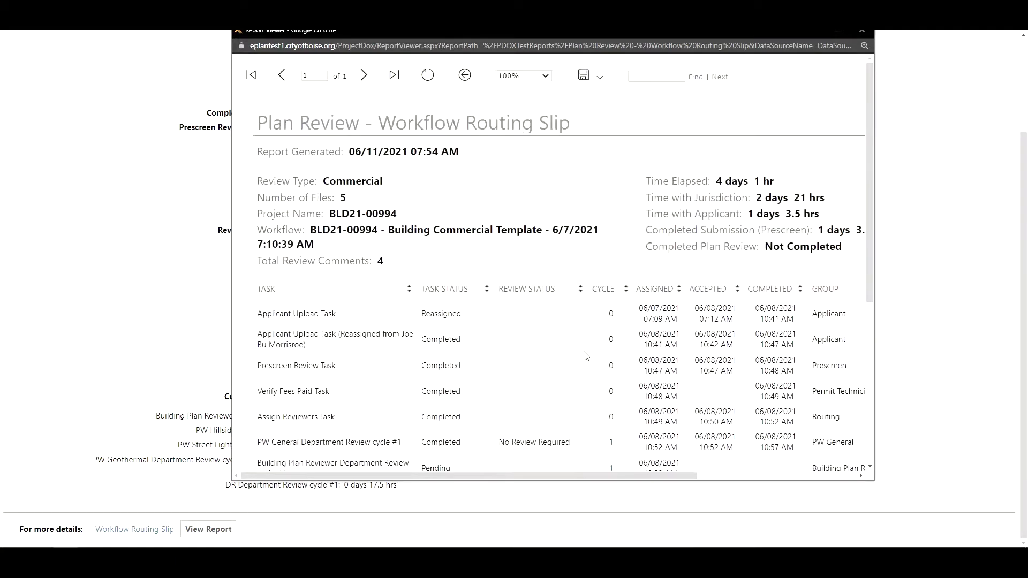
{"action": "left_click", "coordinate": [600, 77]}
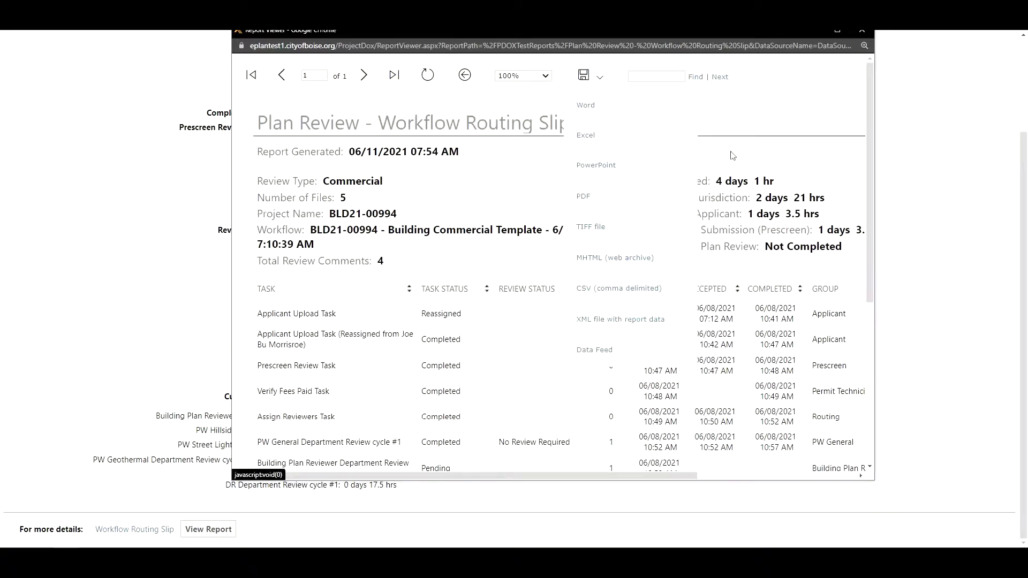
{"action": "left_click", "coordinate": [808, 135]}
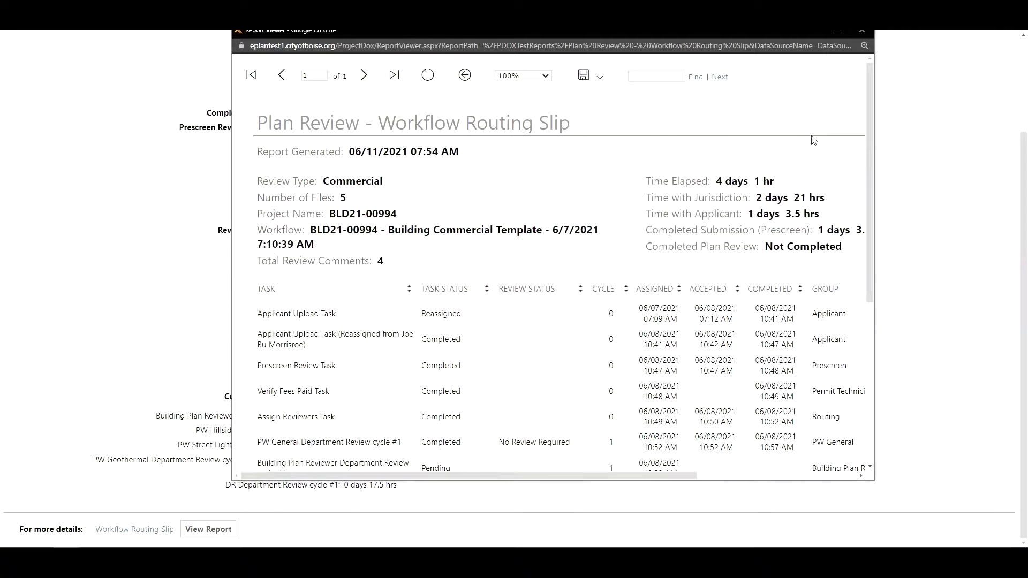
{"action": "left_click", "coordinate": [862, 30]}
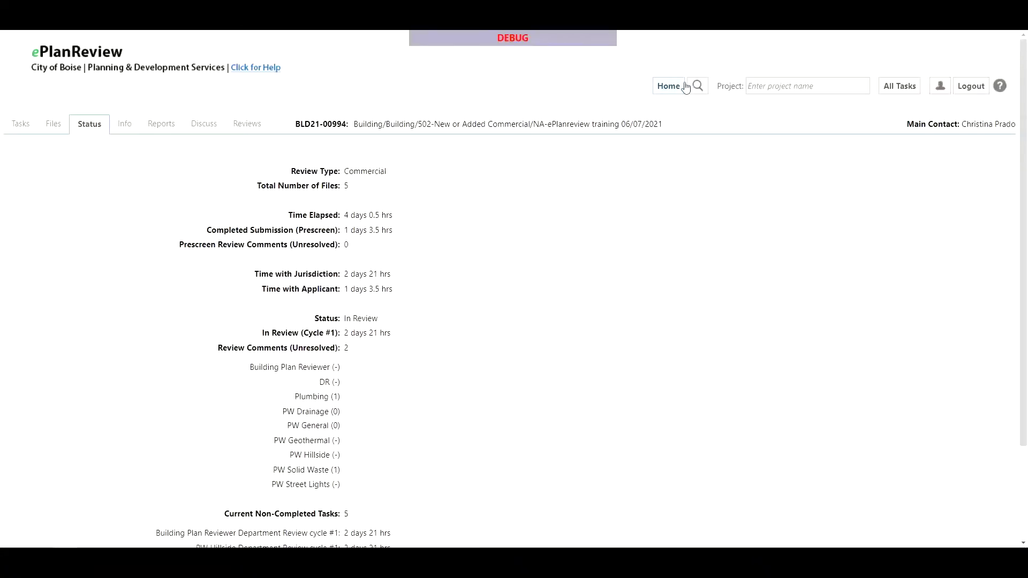
Look at BLD21-00994's tasks, then open the tasks of BLD21-01000 Kitchen Remodel
{"action": "left_click", "coordinate": [669, 86]}
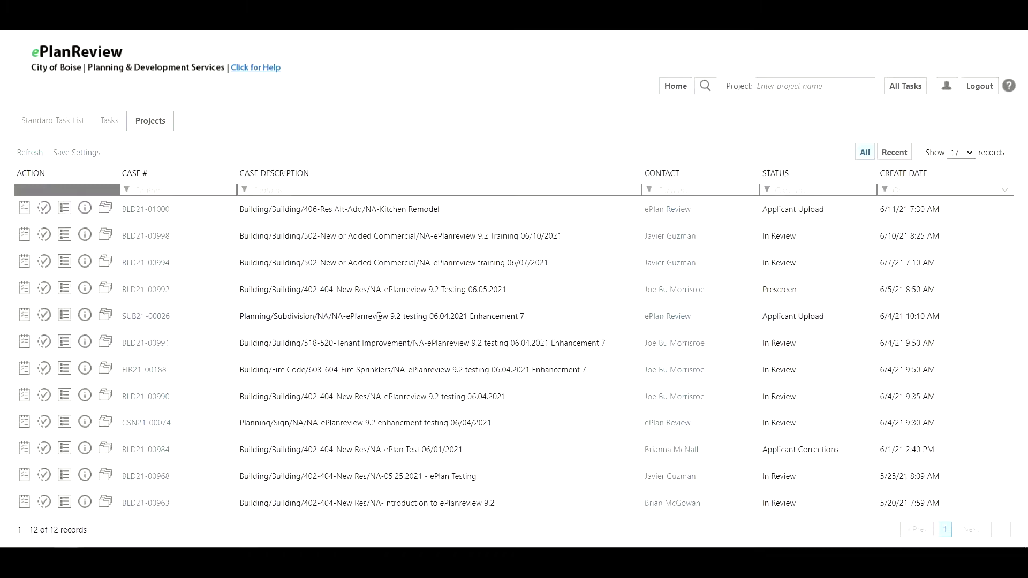
{"action": "left_click", "coordinate": [25, 266]}
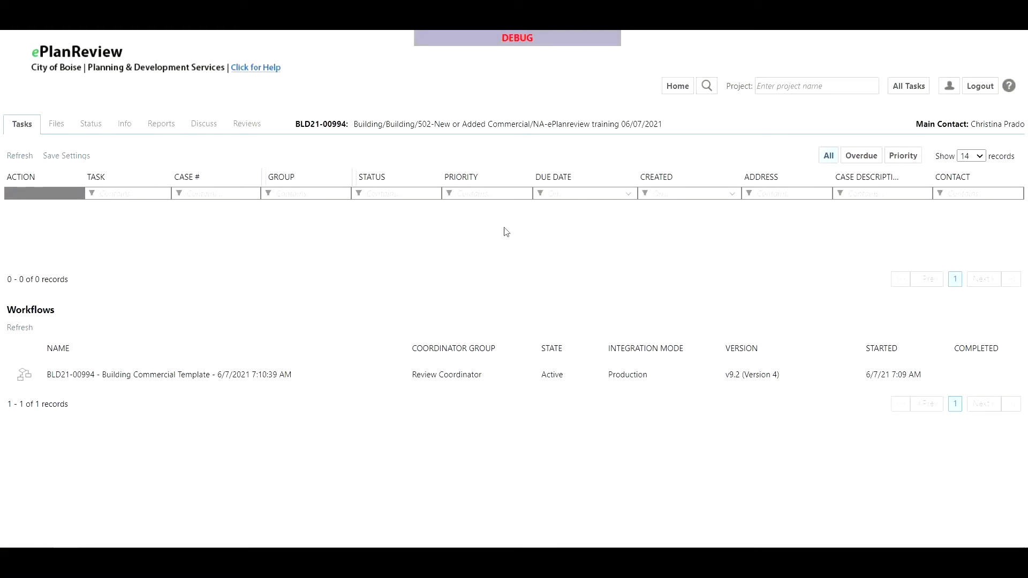
{"action": "left_click", "coordinate": [683, 94]}
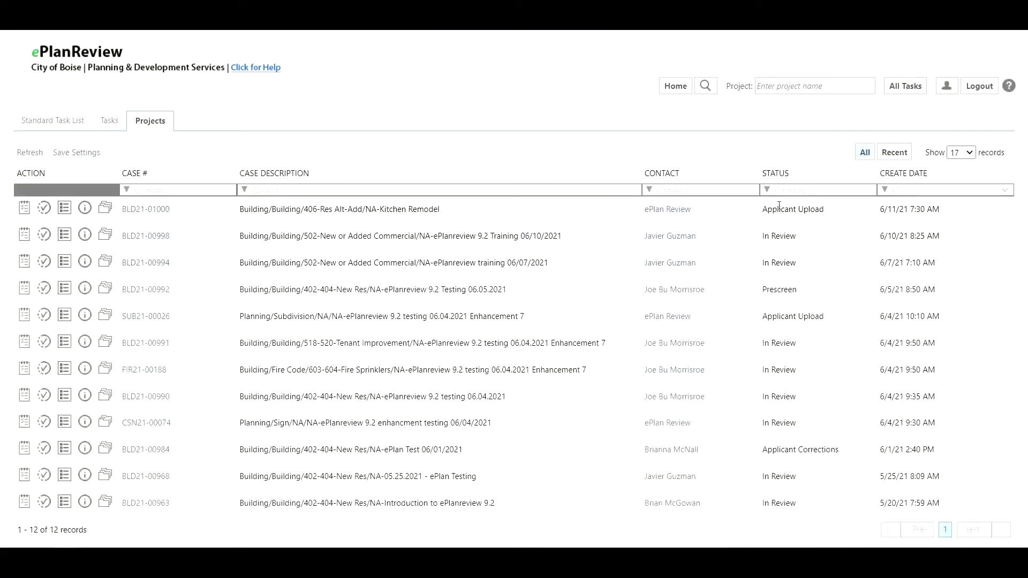
{"action": "left_click", "coordinate": [29, 215]}
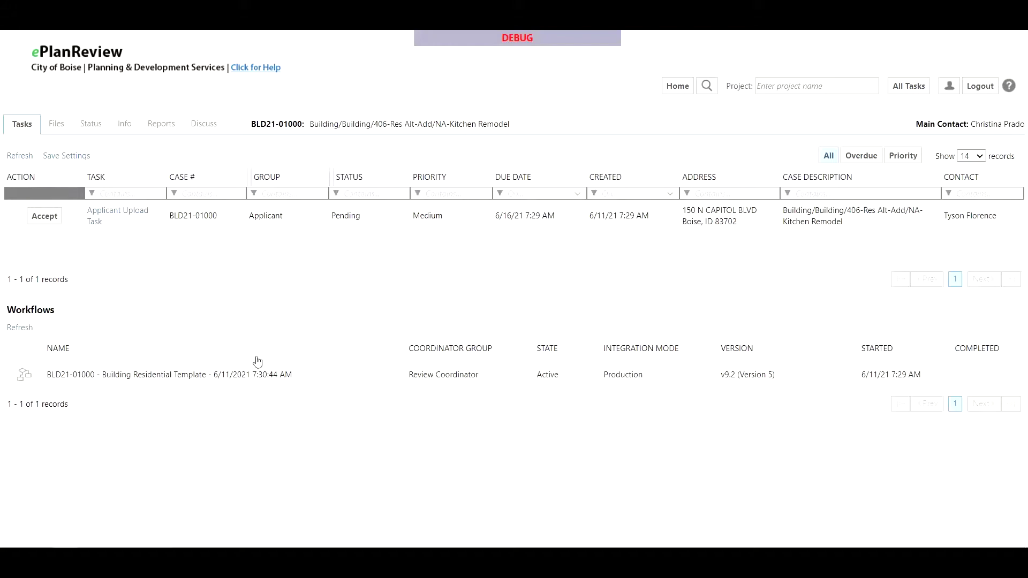
{"action": "left_click", "coordinate": [23, 376]}
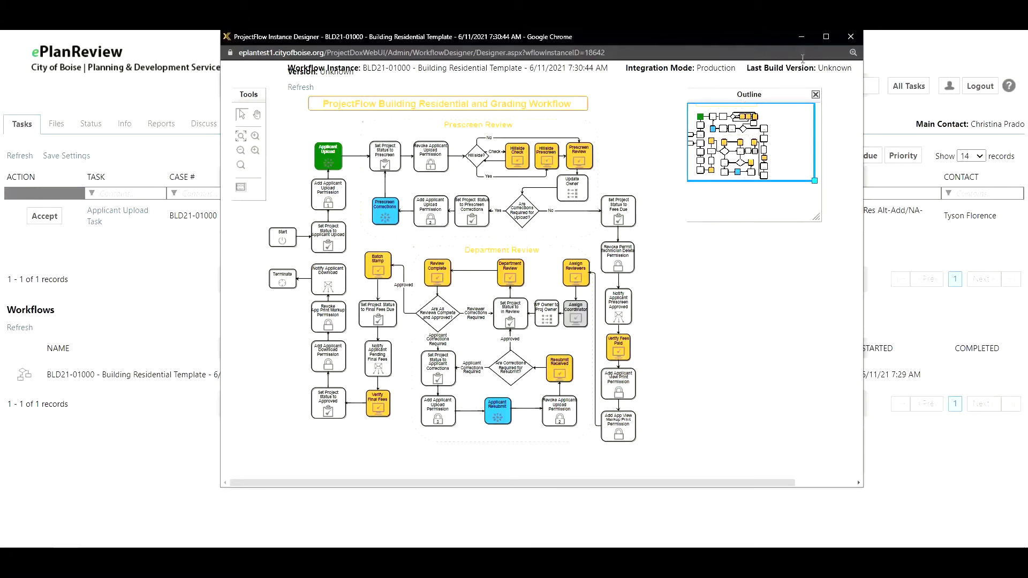
{"action": "left_click", "coordinate": [851, 38]}
Browse BLD21-01000's Files, Status and Reports tabs, ending back on Tasks
{"action": "left_click", "coordinate": [61, 134]}
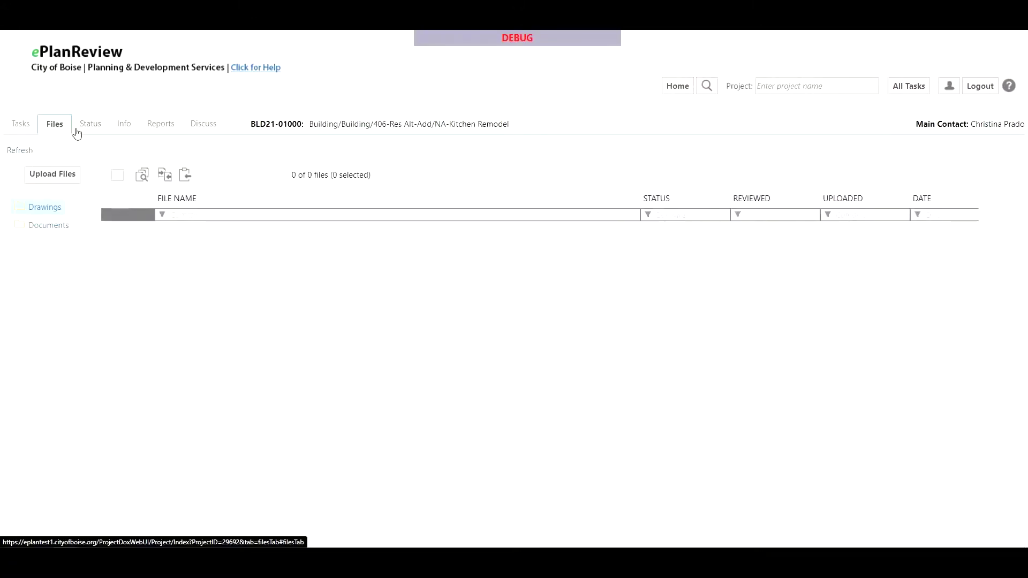
{"action": "left_click", "coordinate": [81, 131]}
{"action": "left_click", "coordinate": [156, 129]}
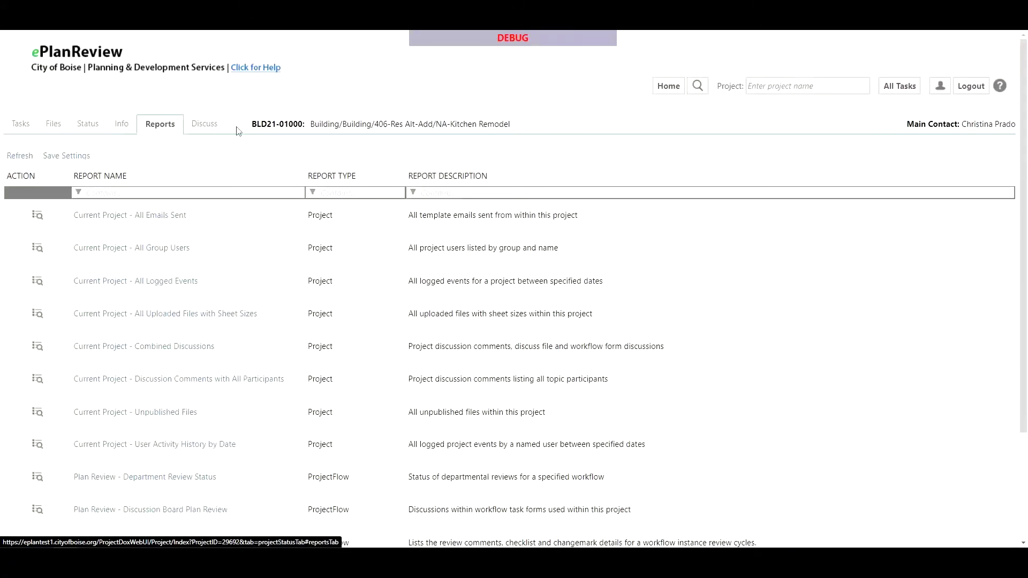
{"action": "left_click", "coordinate": [33, 131]}
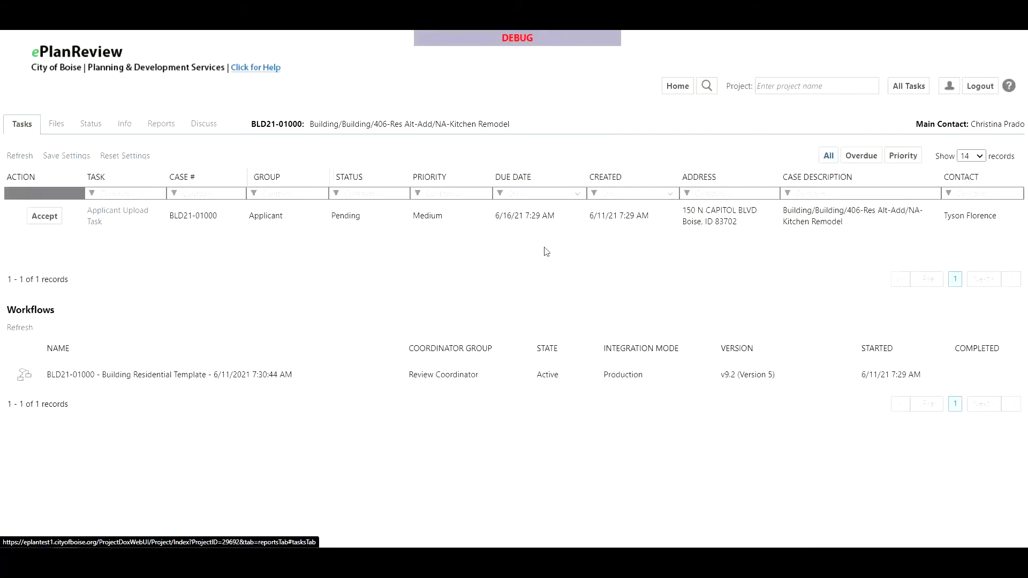
Search projects for 'BLD21', browse the suggestions, then return to the home Projects list
{"action": "left_click", "coordinate": [810, 86]}
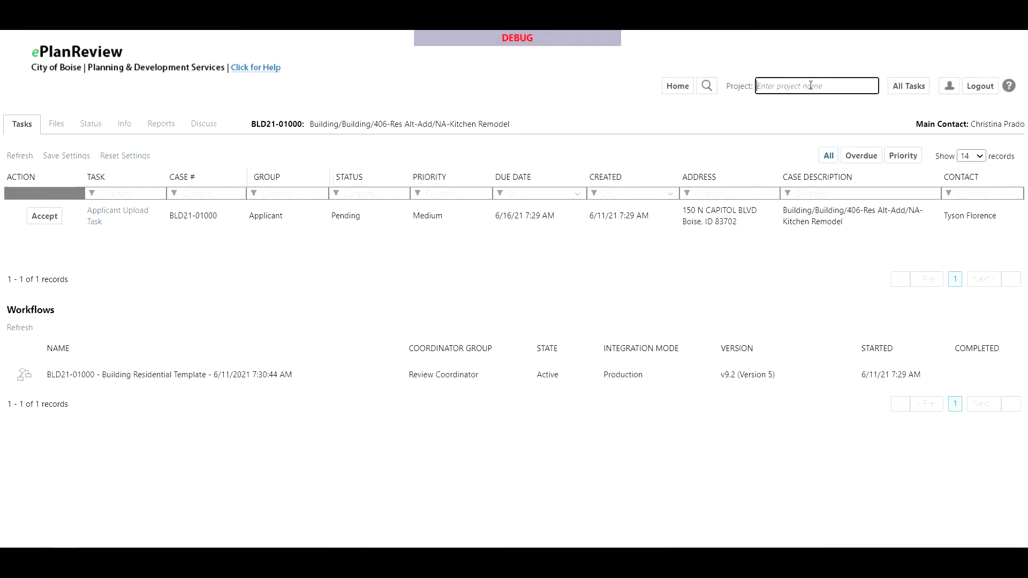
{"action": "type", "text": "BLD21"}
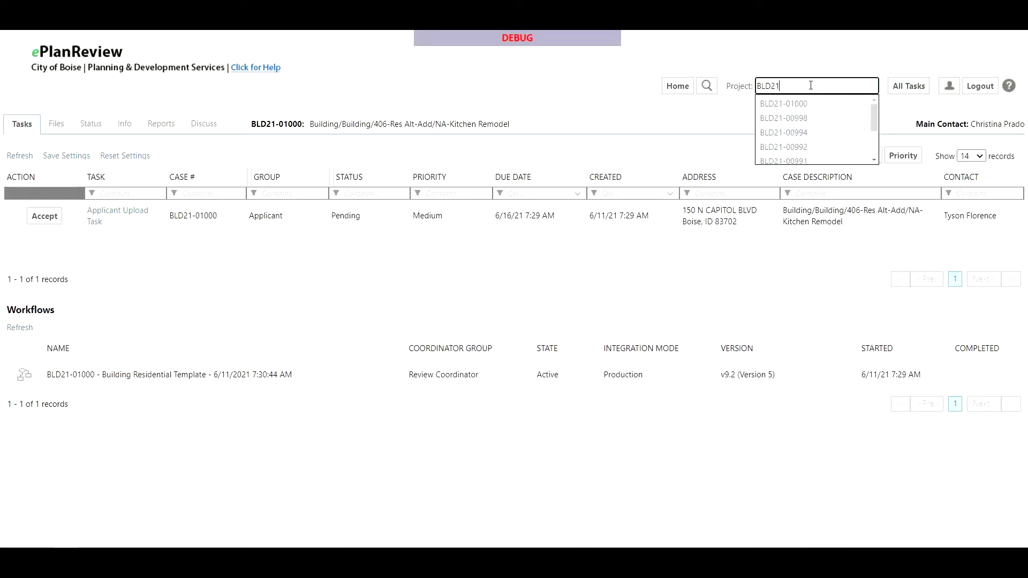
{"action": "scroll", "coordinate": [815, 150], "scroll_direction": "down", "scroll_amount": 1}
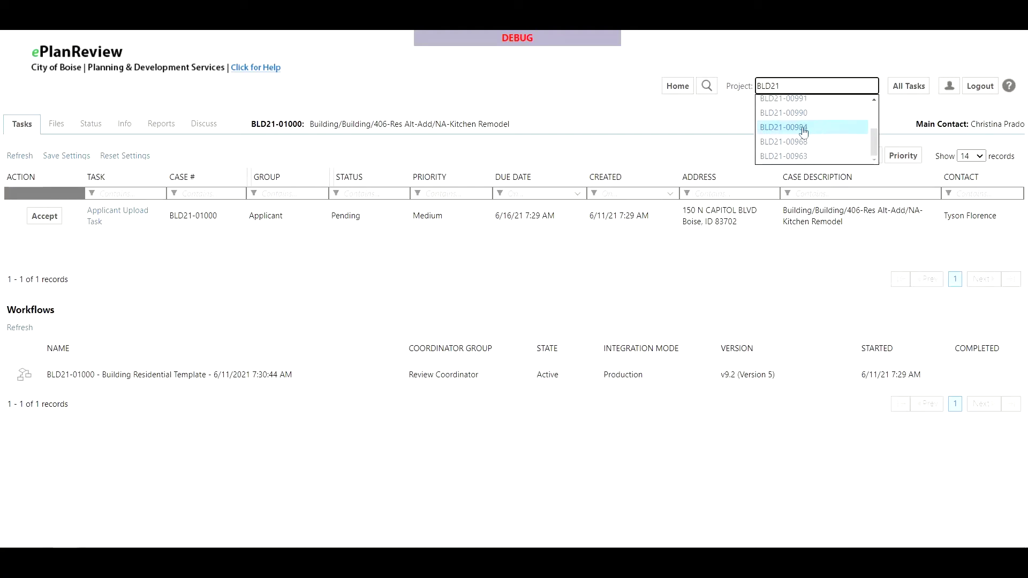
{"action": "left_click", "coordinate": [718, 135]}
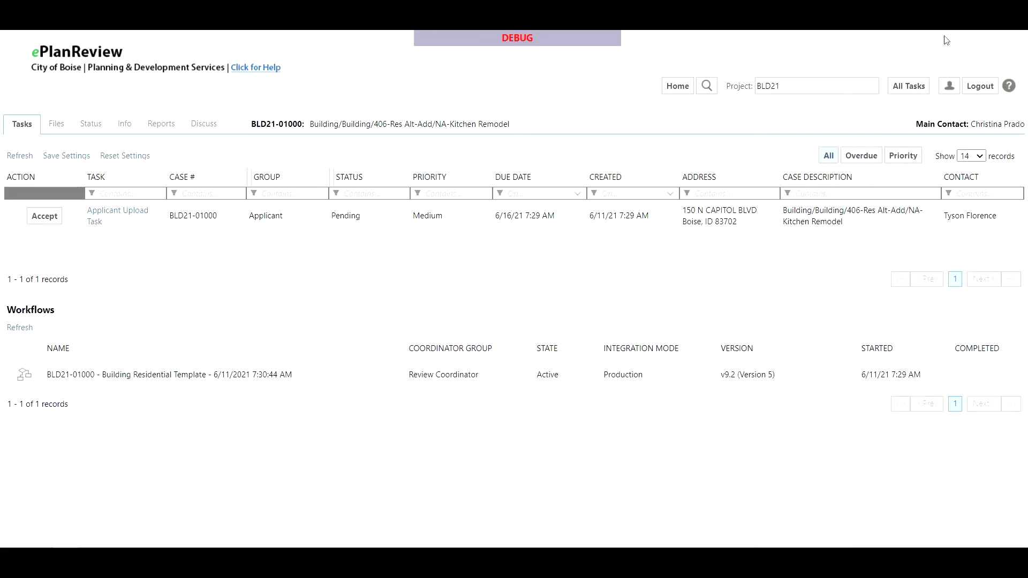
{"action": "left_click", "coordinate": [678, 87]}
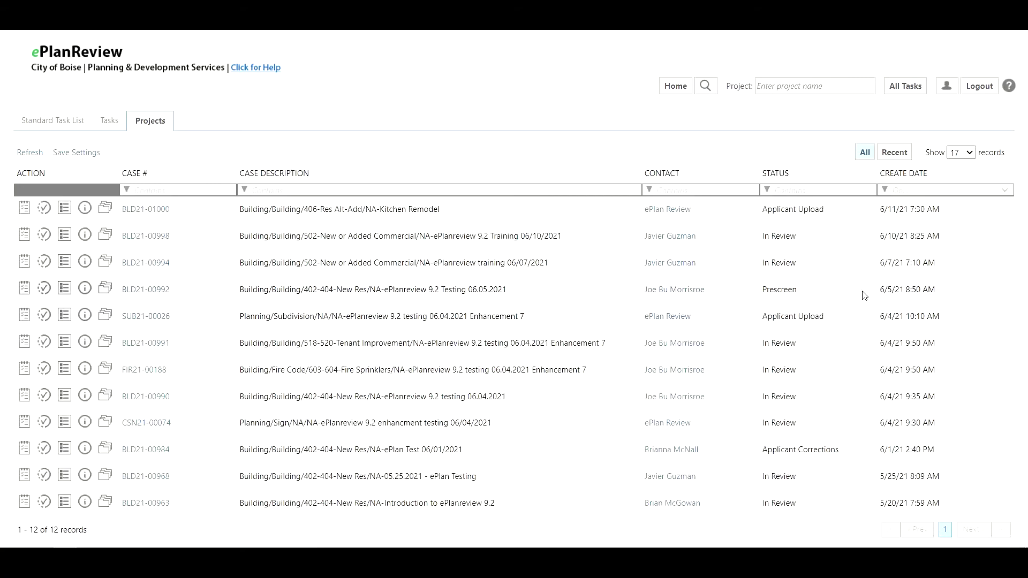
Switch from the Standard Task List to the Tasks list showing BLD21-01000's pending upload task
{"action": "left_click", "coordinate": [71, 123]}
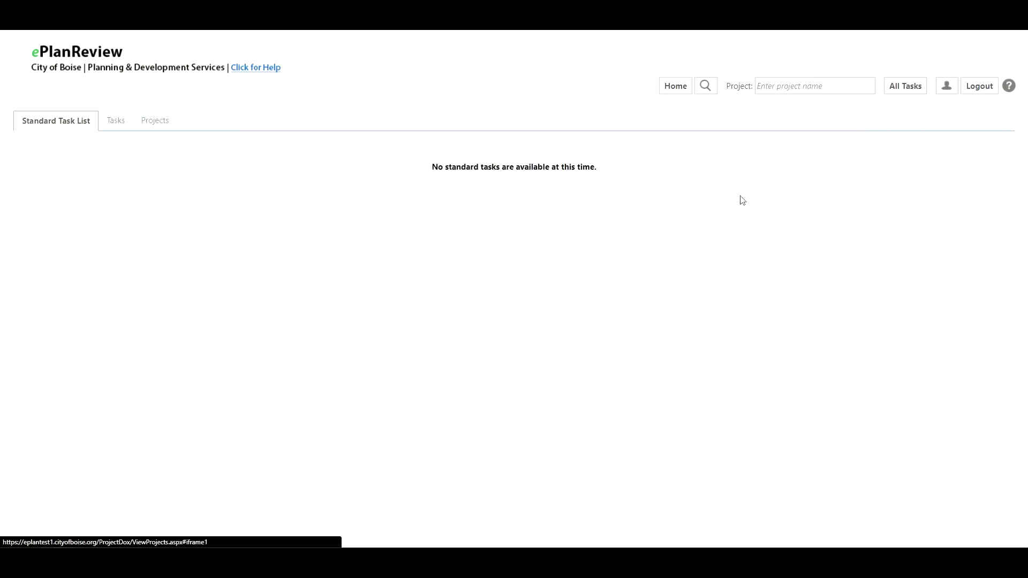
{"action": "left_click", "coordinate": [119, 121]}
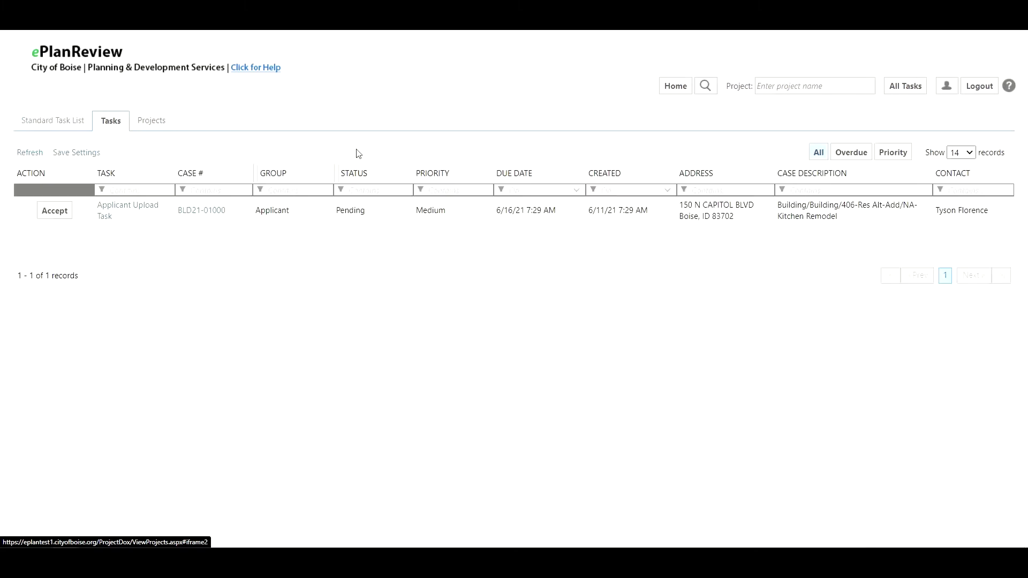